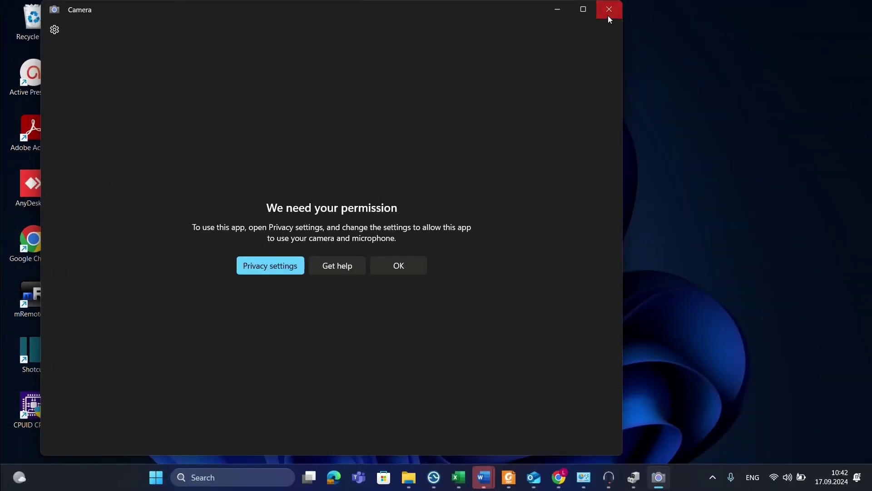
Step: Close the Camera app and launch Settings from the taskbar search
click(608, 11)
click(232, 480)
text(settings)
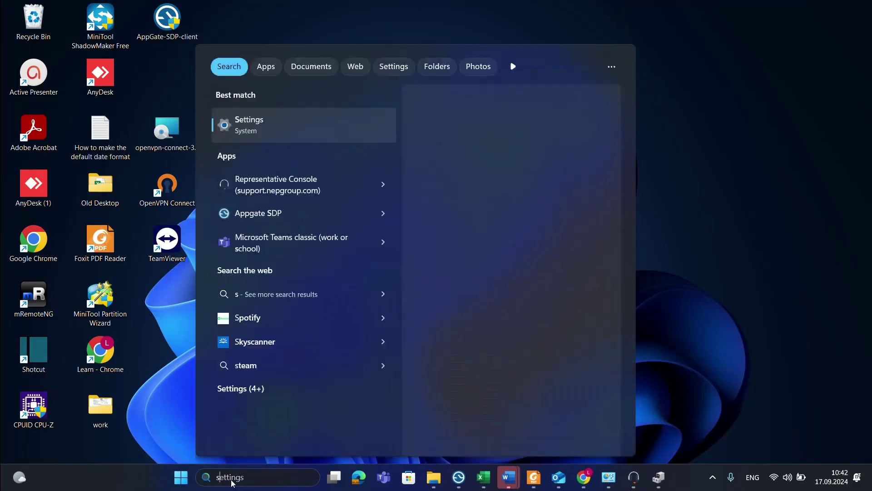
key(Return)
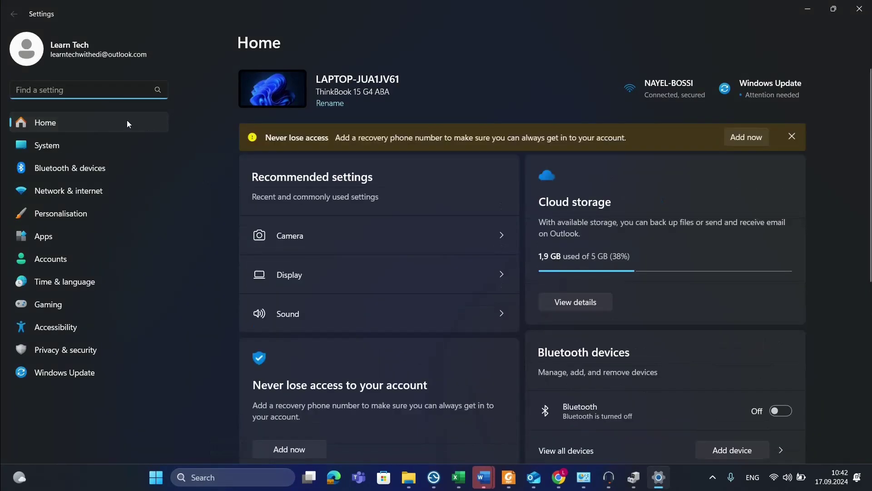
Step: Go to Privacy & security and open the Camera permissions page
click(66, 355)
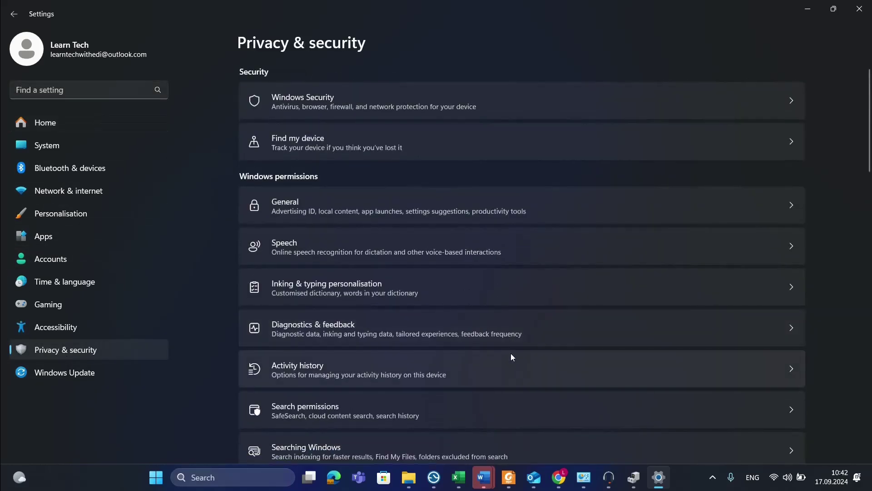
scroll(456, 375, down, 4)
click(456, 375)
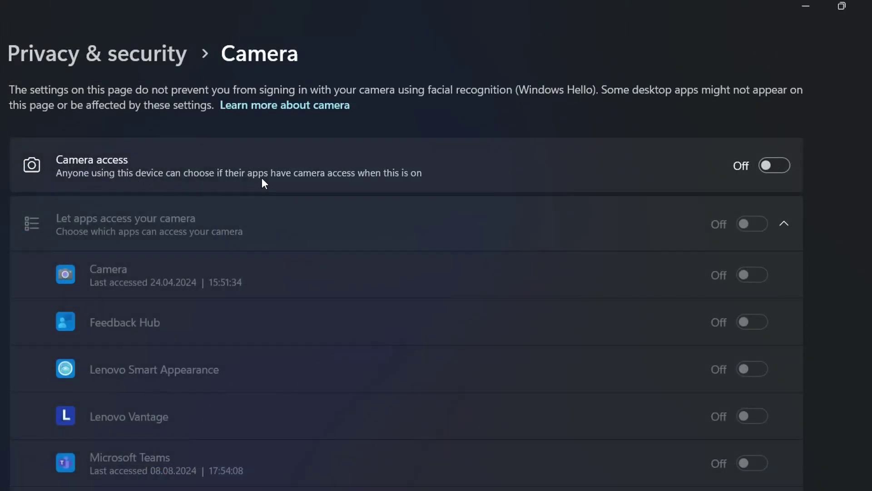
Step: Turn on device camera access and confirm Microsoft Teams and the other apps may use the camera
click(770, 167)
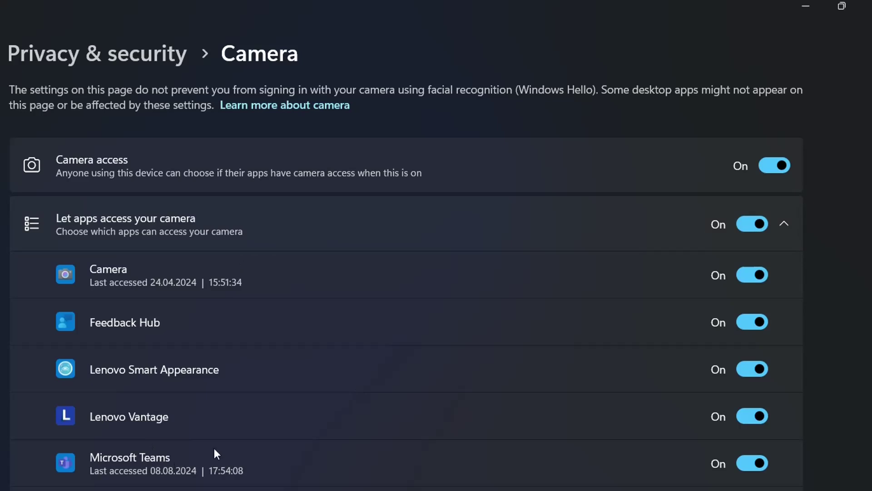
scroll(258, 442, down, 3)
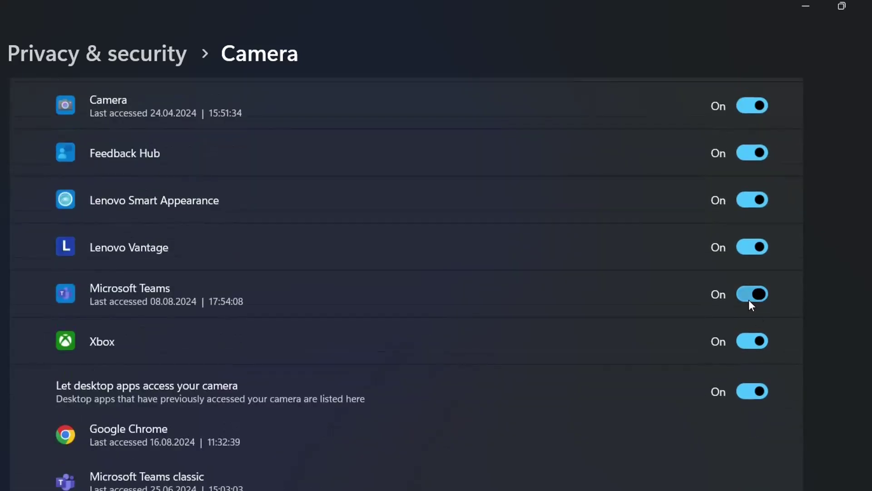
click(750, 294)
scroll(525, 255, up, 4)
scroll(295, 431, down, 4)
scroll(285, 409, up, 4)
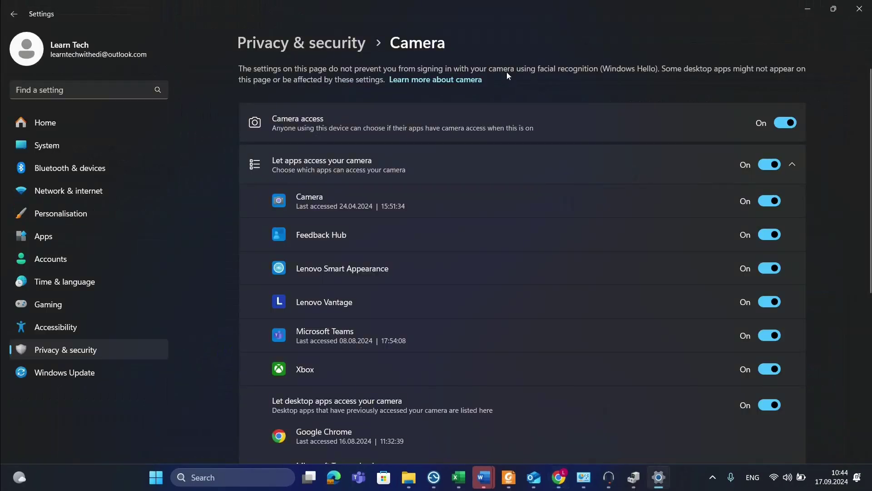
Step: Launch Device Manager via search, move it right, and select Integrated Camera under Cameras
click(235, 477)
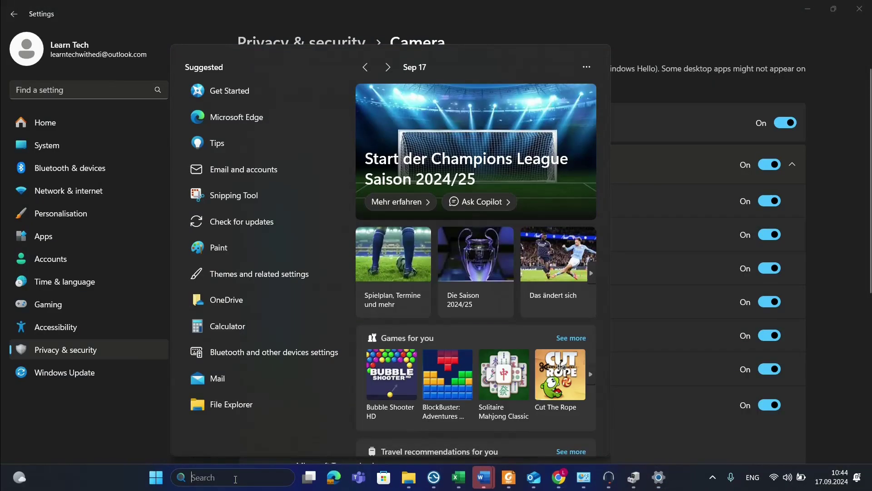
text(device Manager)
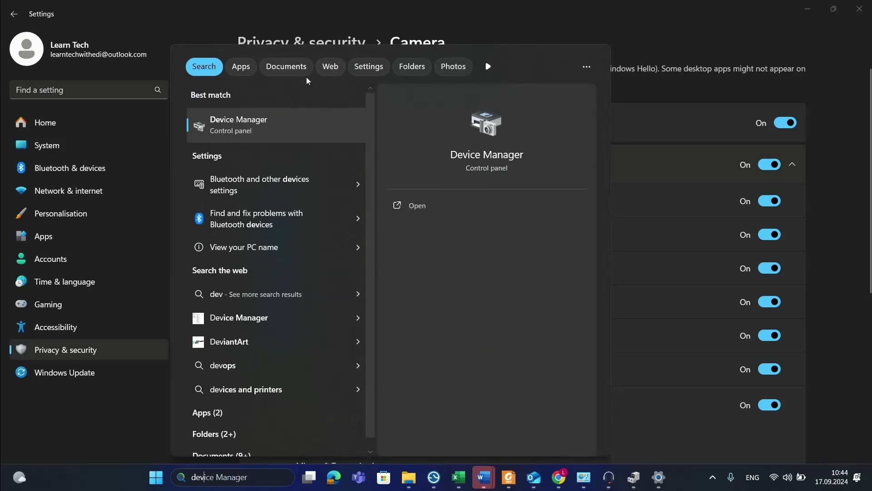
click(255, 121)
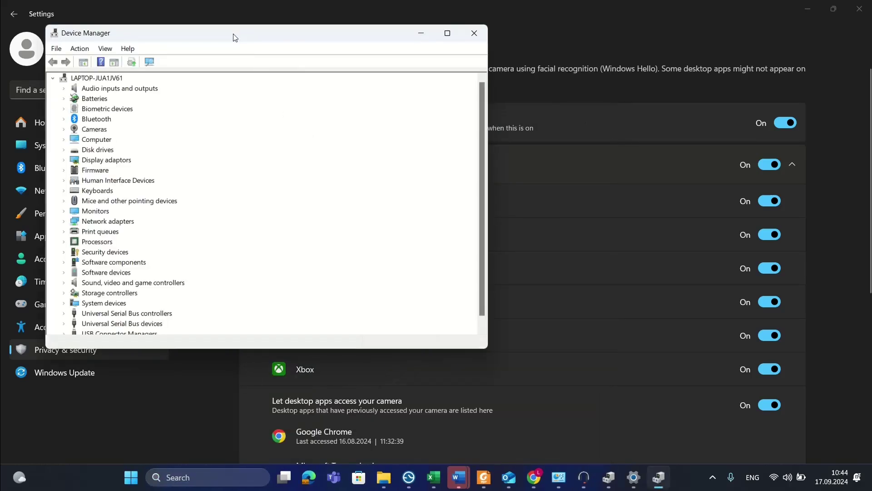
drag(233, 35, 362, 41)
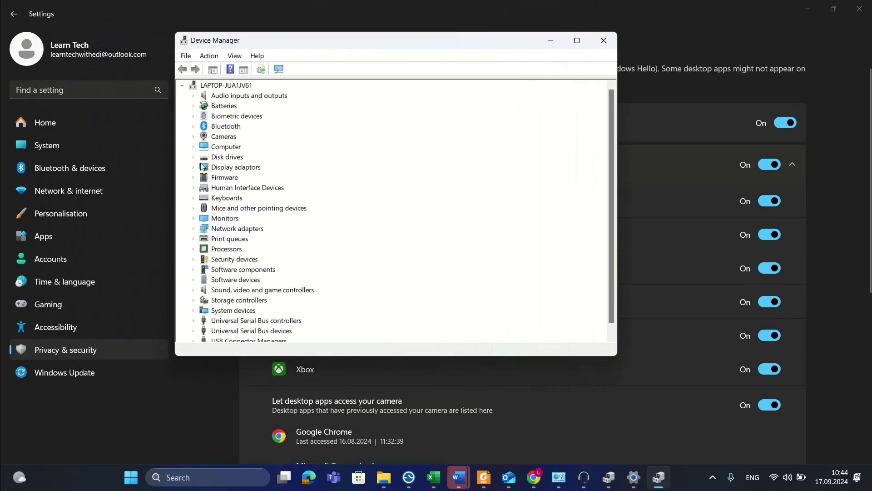
click(193, 137)
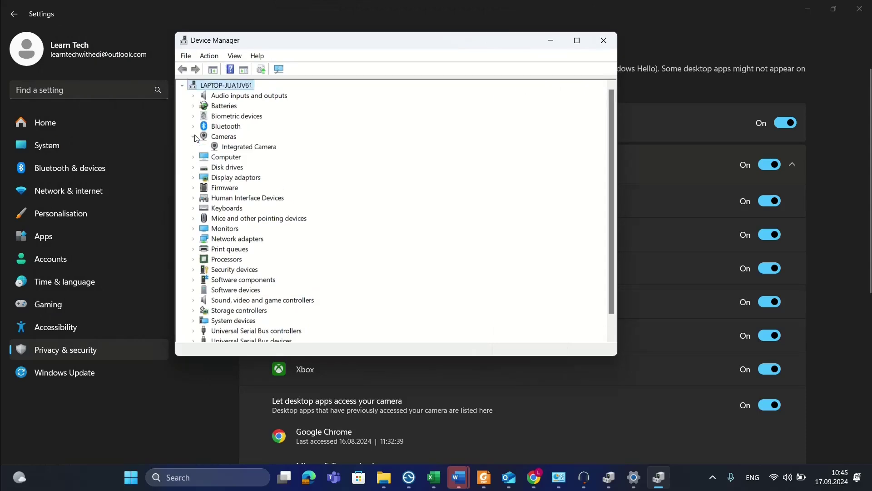
click(225, 147)
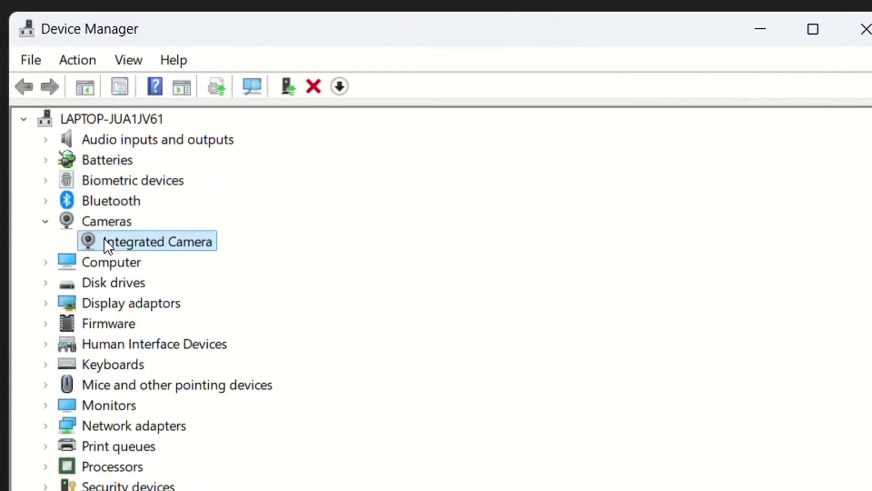
Step: Update the Integrated Camera driver, trying a local browse first, then automatic search
right_click(223, 146)
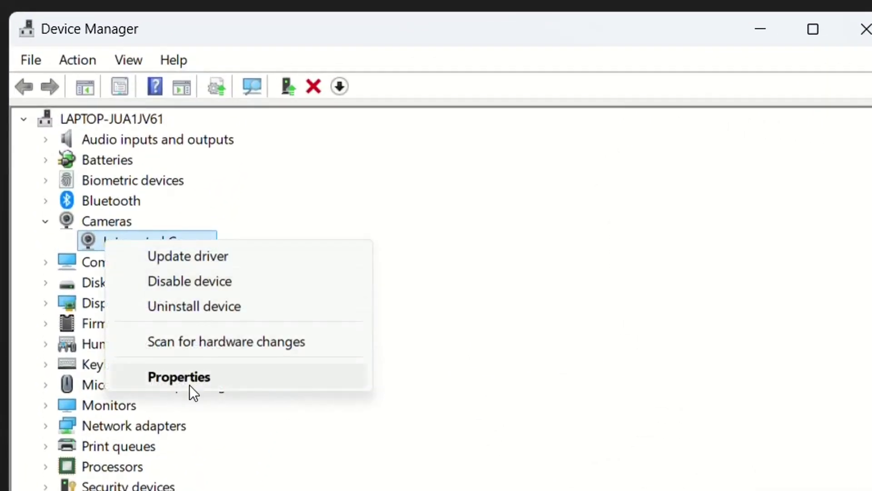
click(207, 258)
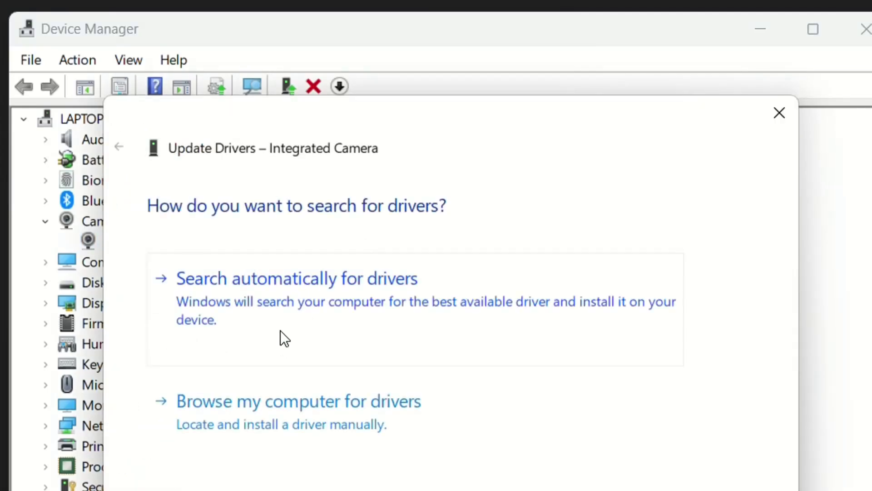
click(208, 421)
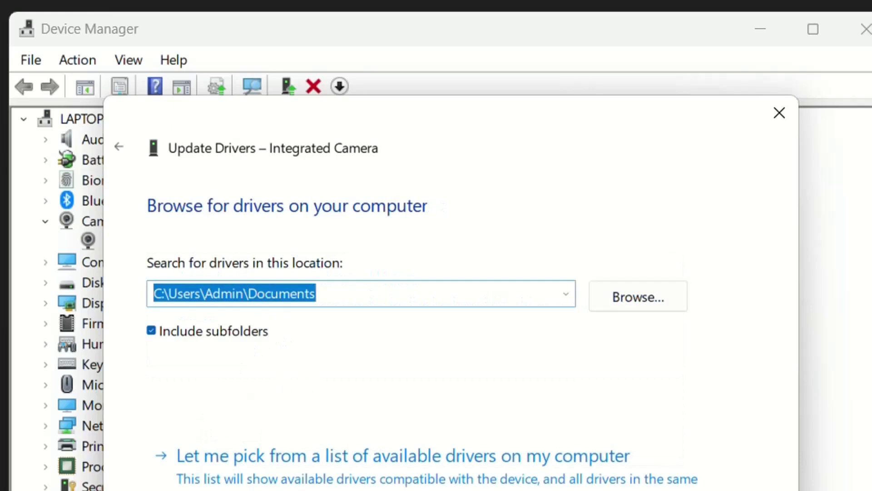
key(Return)
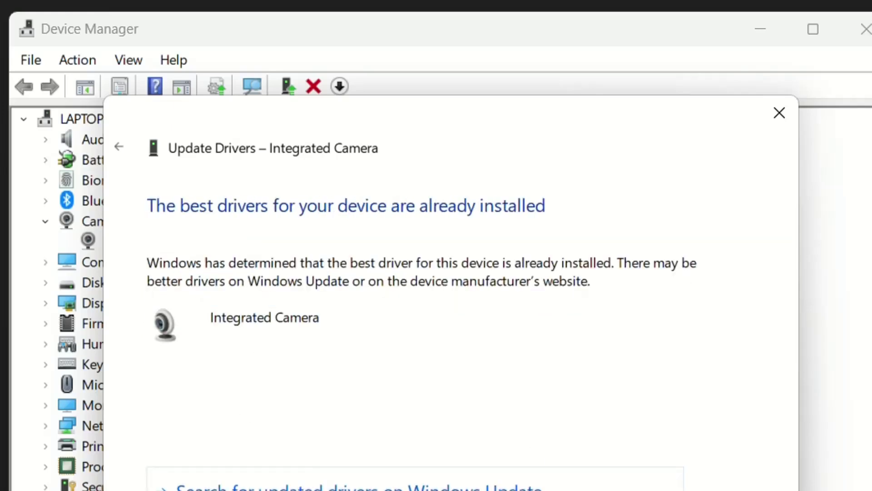
click(129, 146)
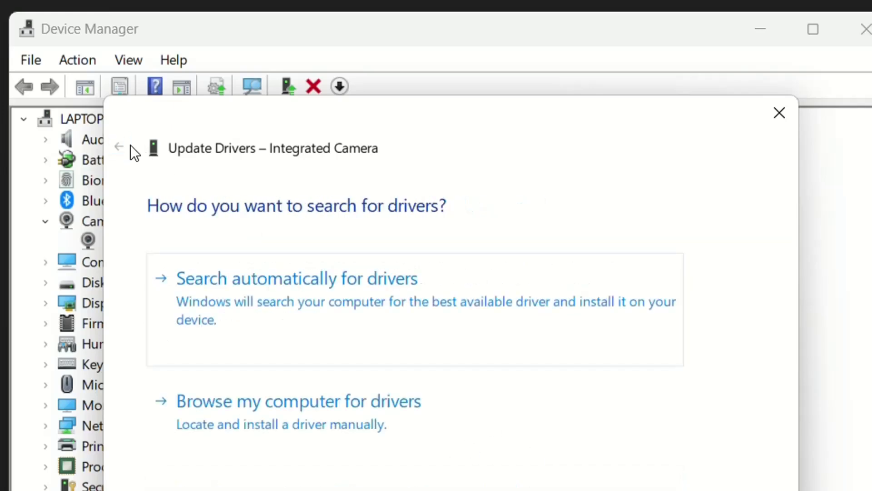
click(353, 320)
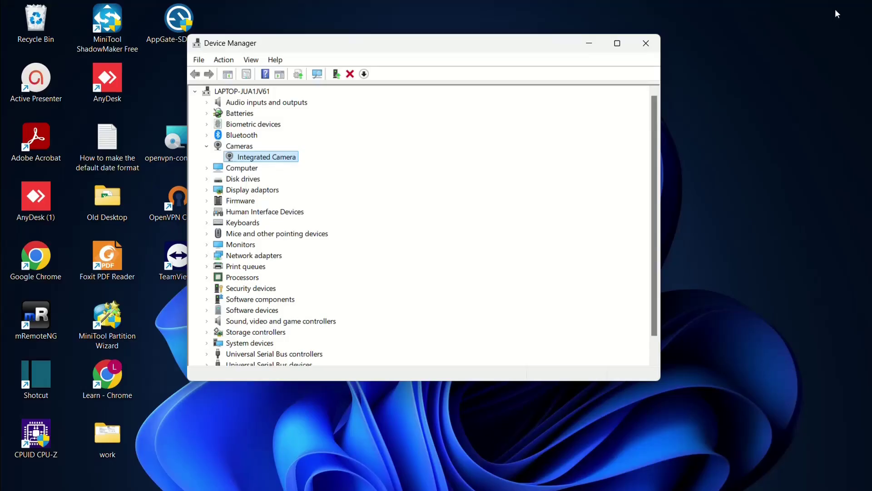
Step: Disable the Integrated Camera, confirm with Yes, then enable it again
right_click(260, 101)
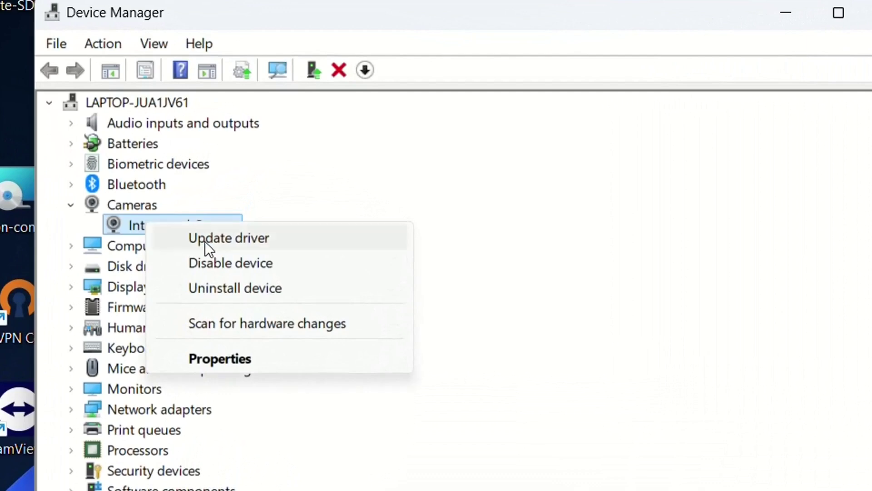
click(227, 263)
click(631, 443)
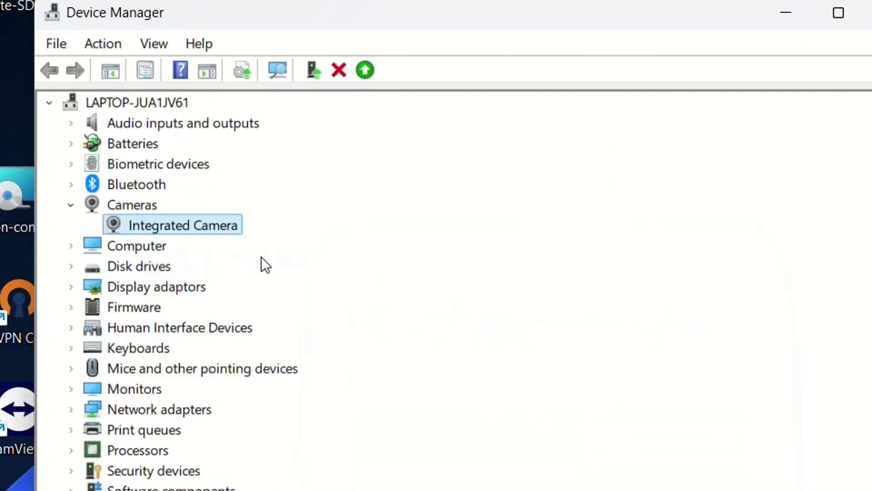
right_click(217, 230)
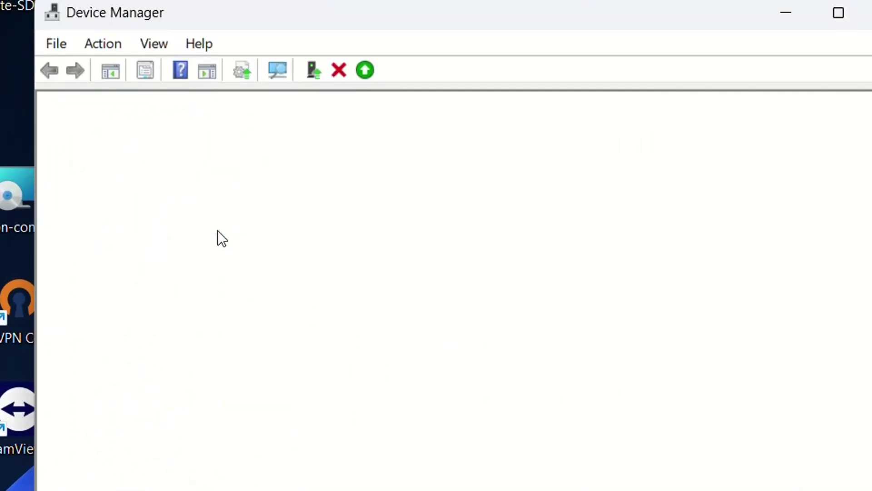
click(314, 272)
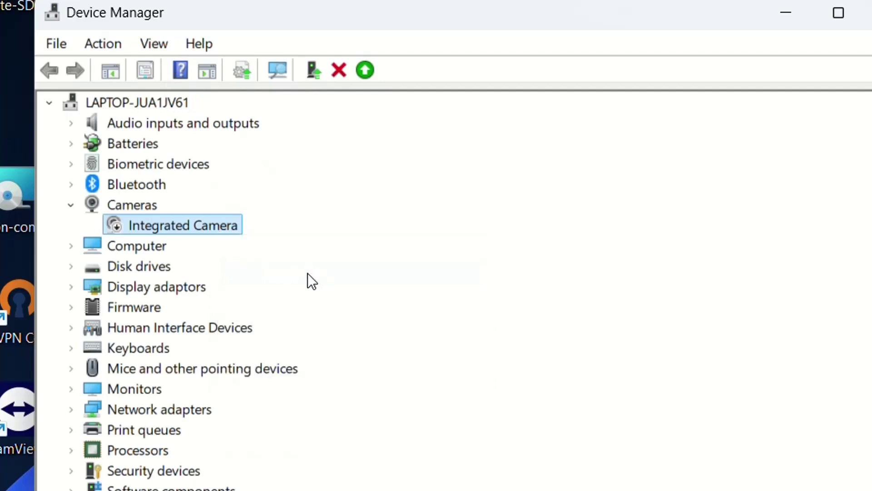
scroll(318, 281, down, 2)
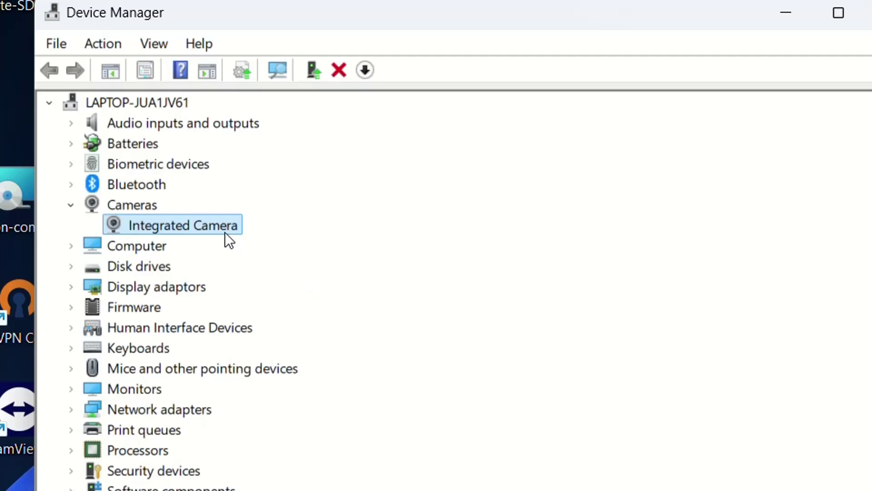
Step: Uninstall the Integrated Camera device and confirm the removal
right_click(204, 226)
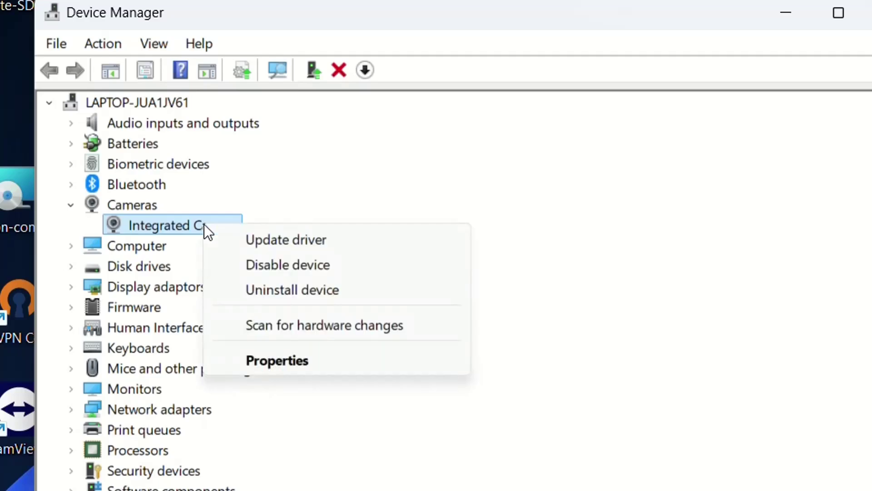
click(296, 290)
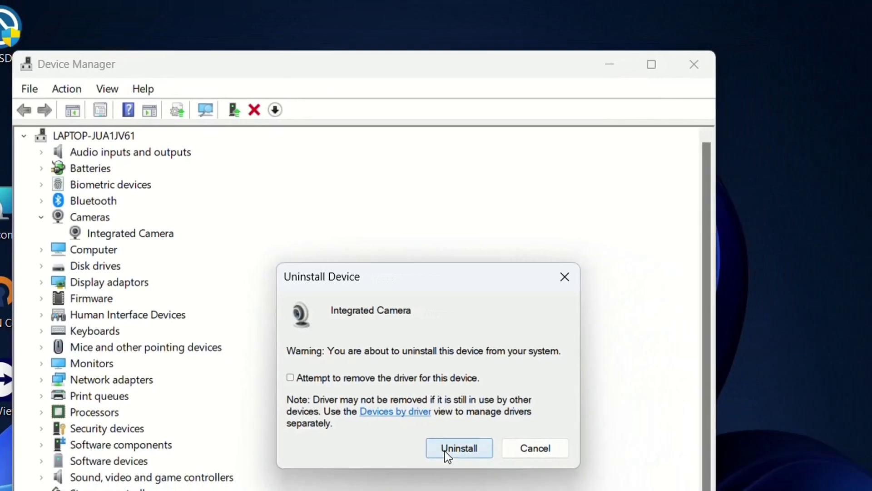
click(581, 489)
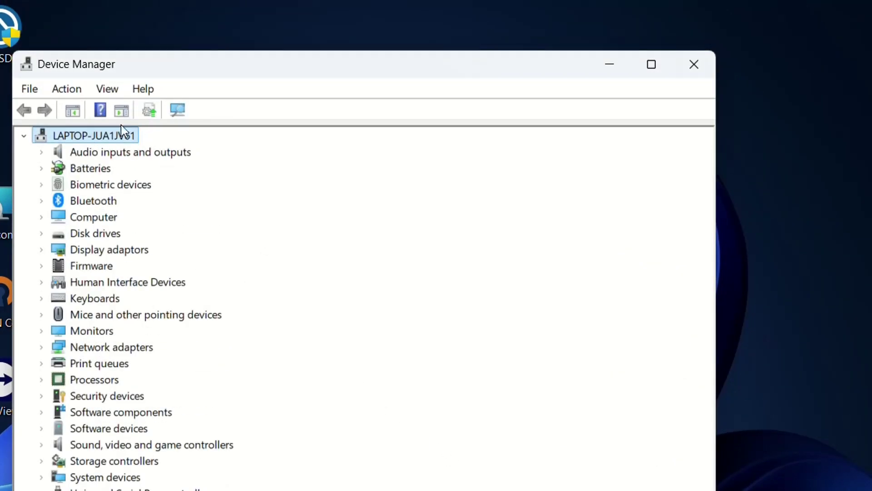
Step: Scan for hardware changes and expand Cameras to verify Integrated Camera returned
click(72, 91)
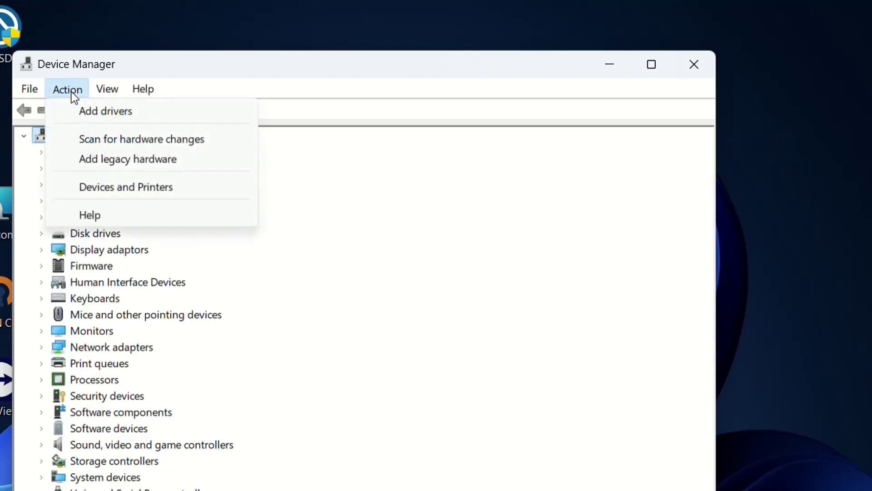
click(138, 139)
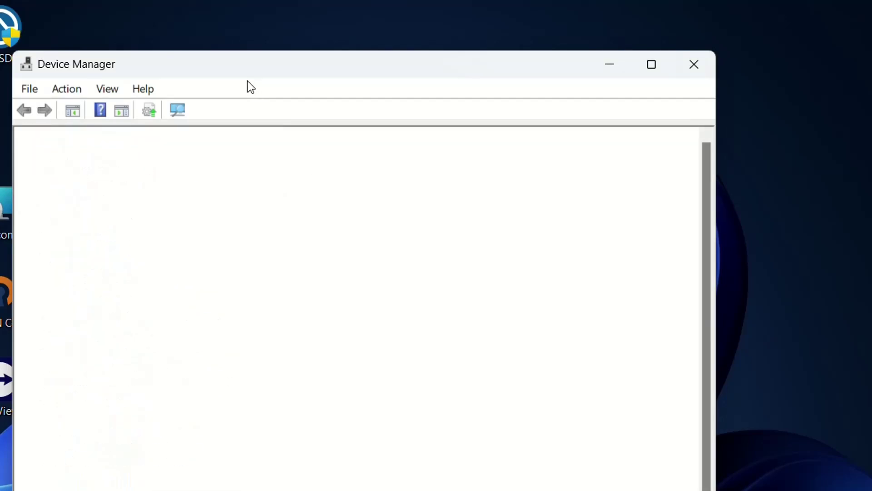
click(48, 219)
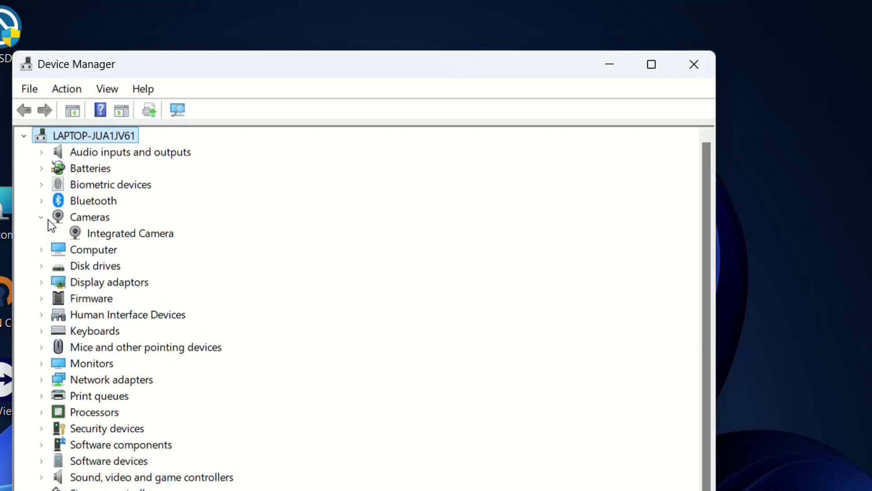